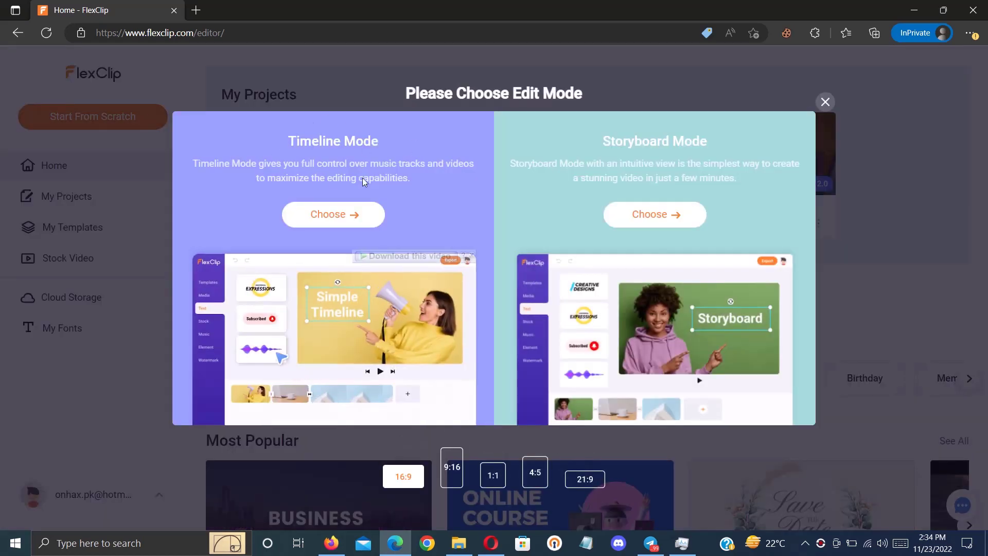
Start a new 16:9 project in Timeline Mode and dismiss the media import prompt
left_click(333, 216)
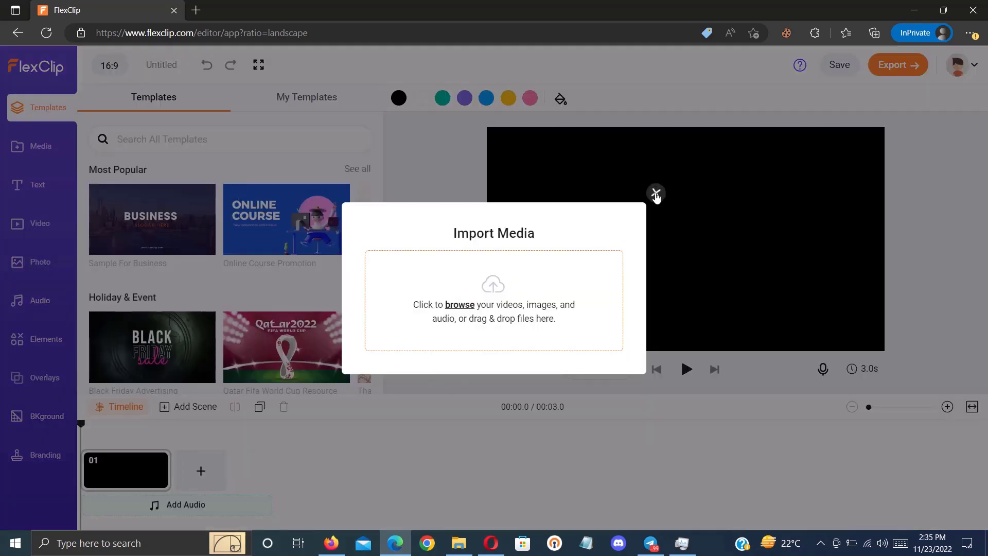
left_click(655, 193)
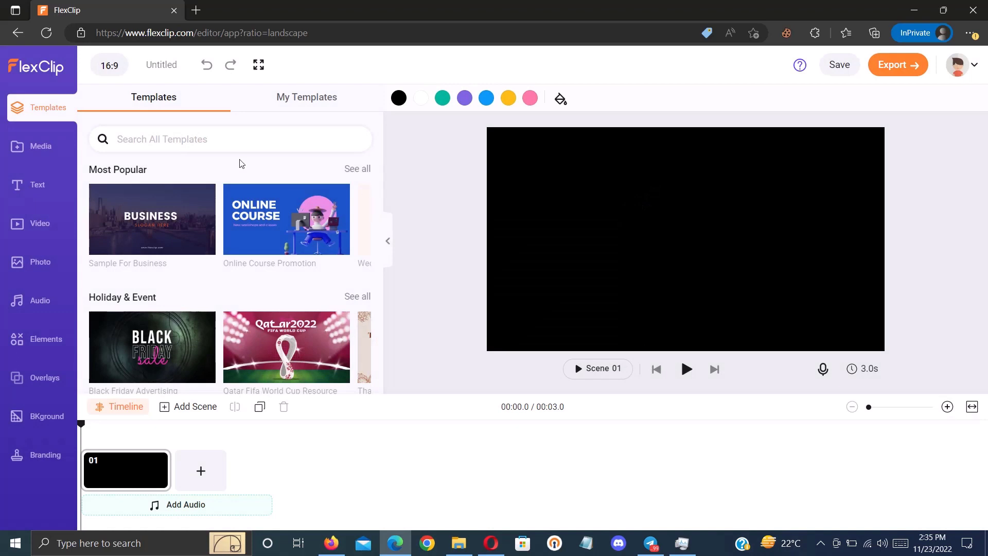
Search the stock videos for "travel" and add the 0:17 clip of the woman in a shawl as picture-in-picture
left_click(28, 160)
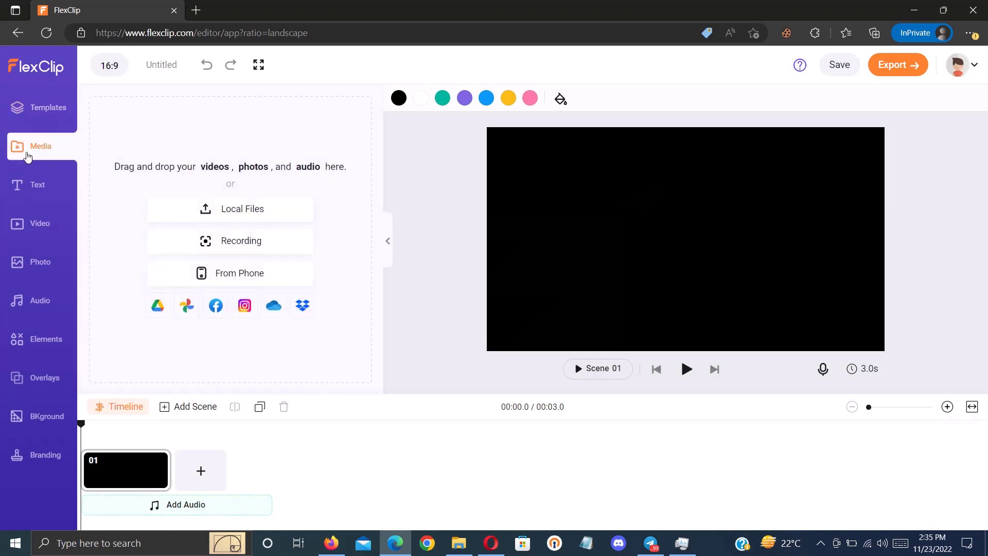
left_click(29, 235)
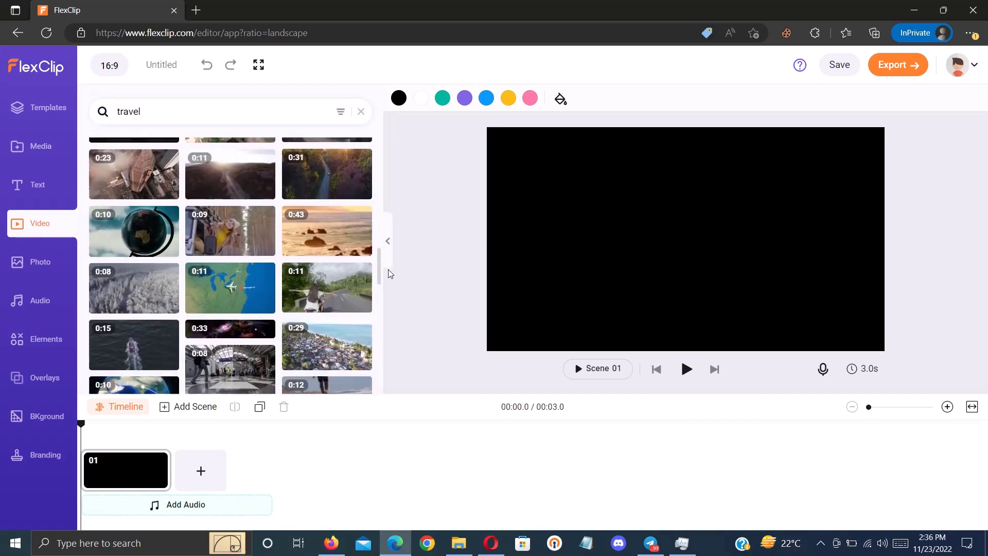
left_click_drag(390, 273, 391, 366)
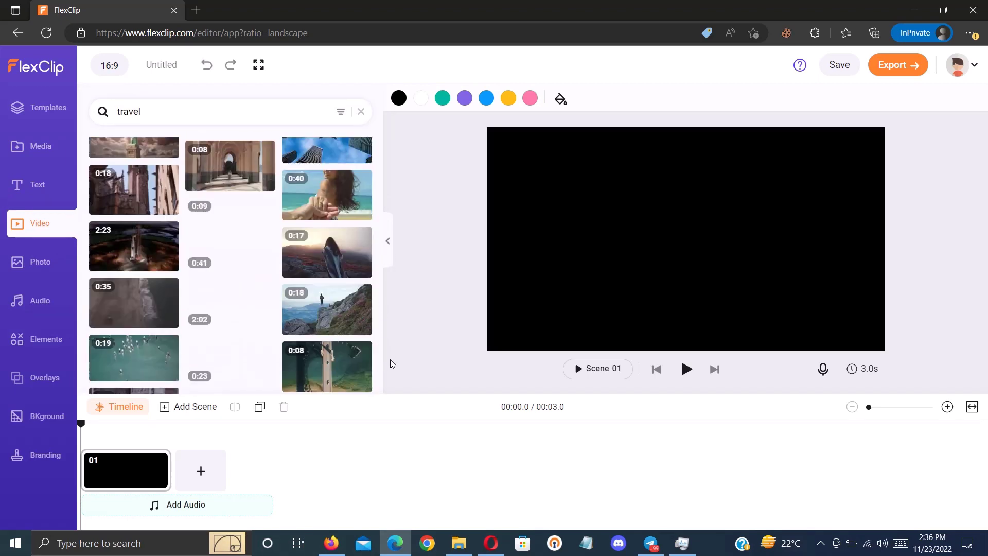
mouse_move(337, 249)
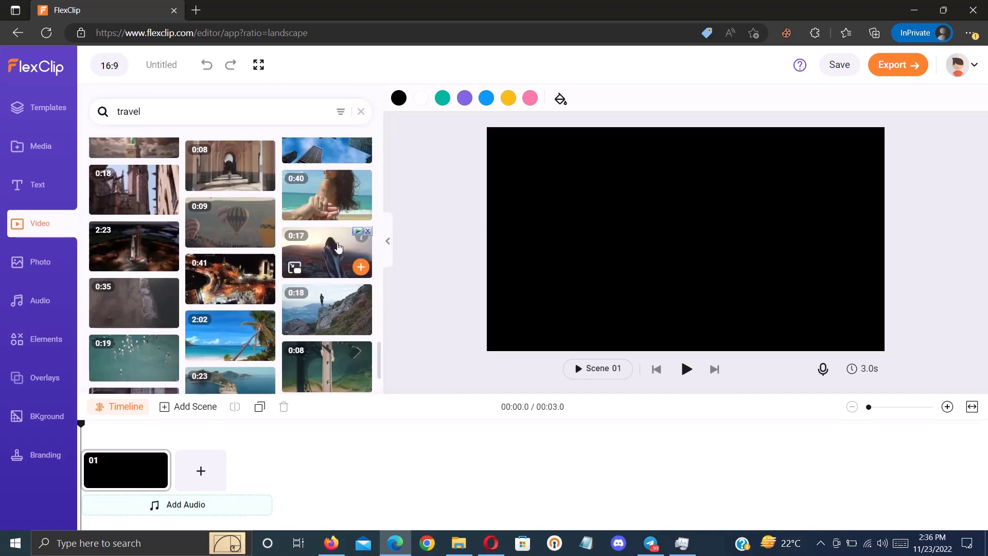
left_click(294, 269)
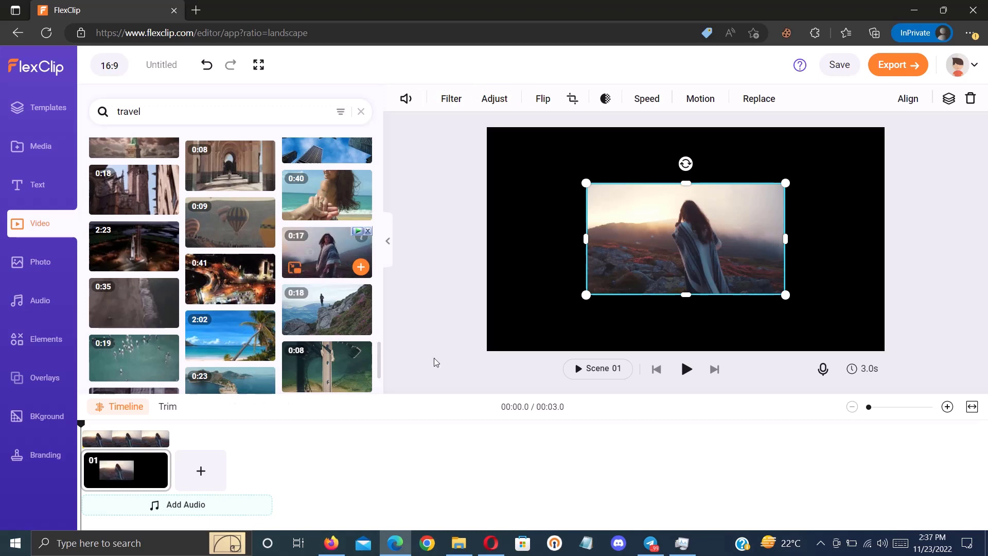
Set the duration of scene 01 to 17 seconds
left_click(871, 367)
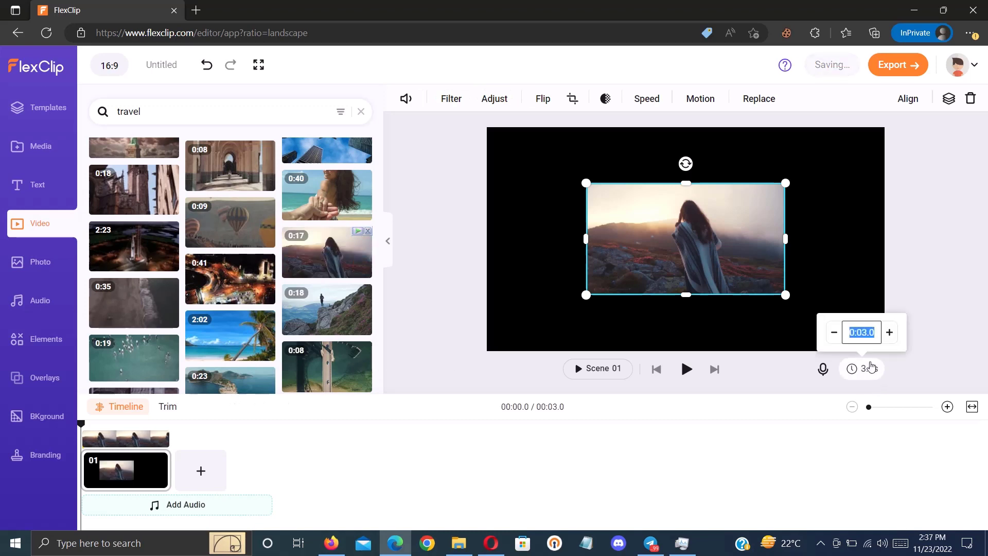
left_click(894, 337)
left_click(895, 337)
left_click(894, 336)
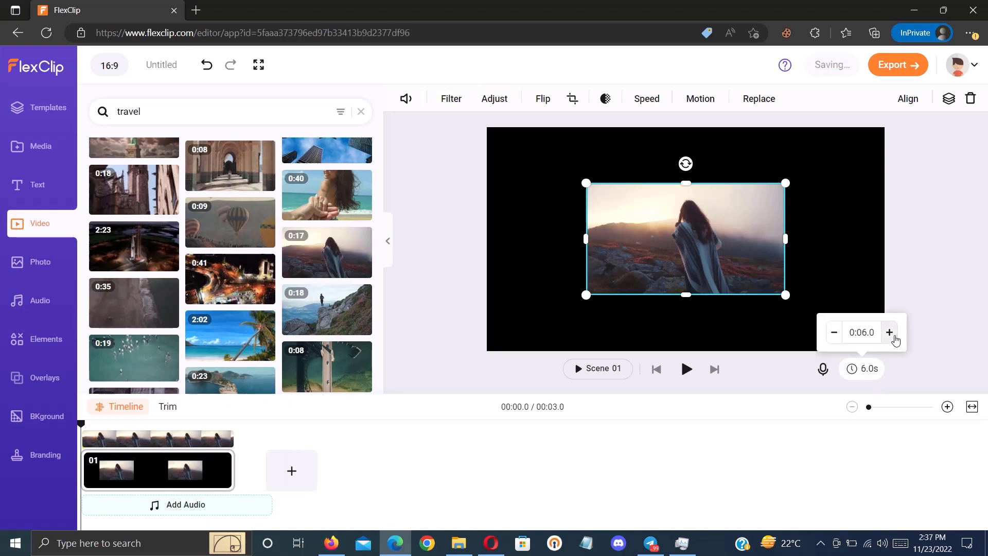
left_click(895, 337)
left_click(894, 336)
left_click(894, 337)
left_click(895, 336)
left_click(895, 336)
left_click(894, 337)
left_click(894, 337)
left_click(894, 337)
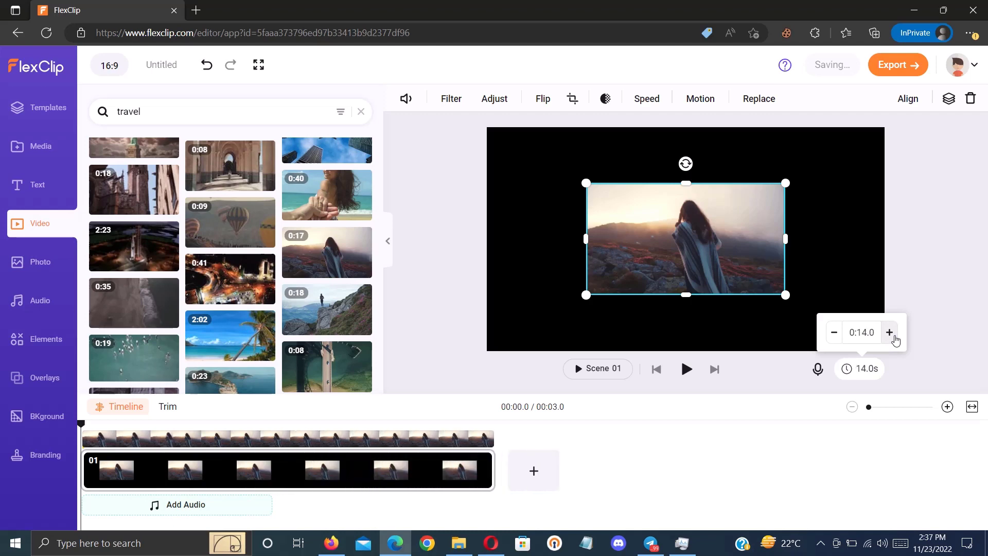
left_click(895, 336)
left_click(894, 337)
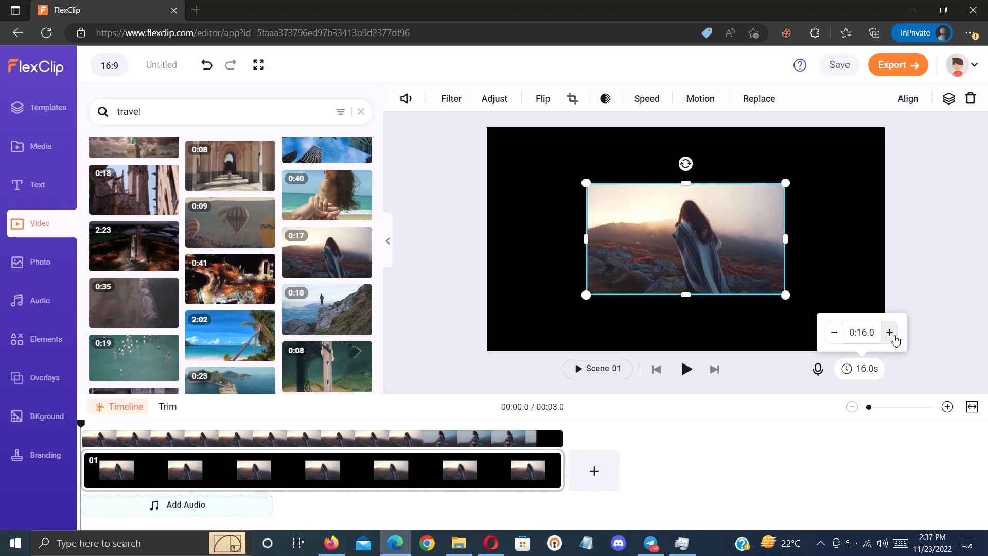
left_click(895, 337)
left_click(895, 337)
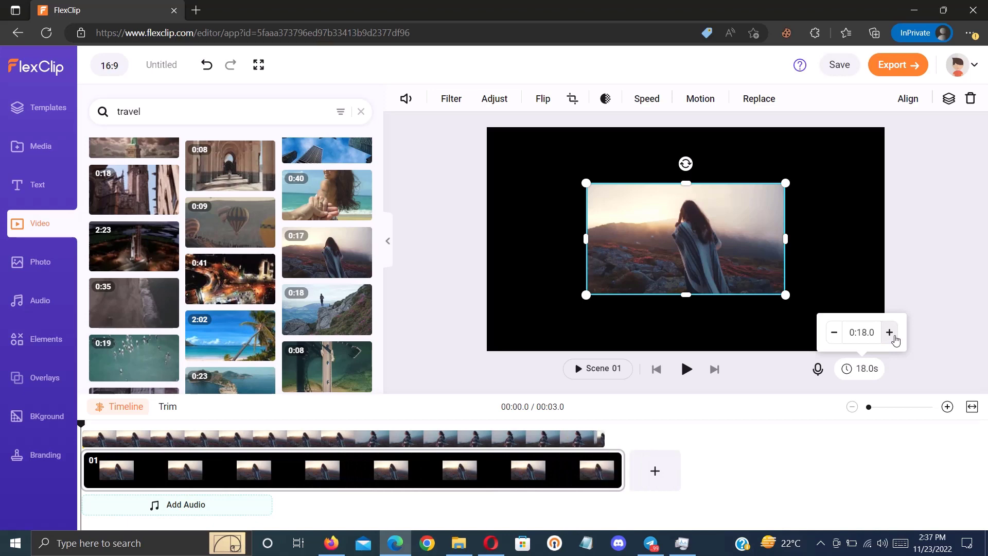
left_click(834, 332)
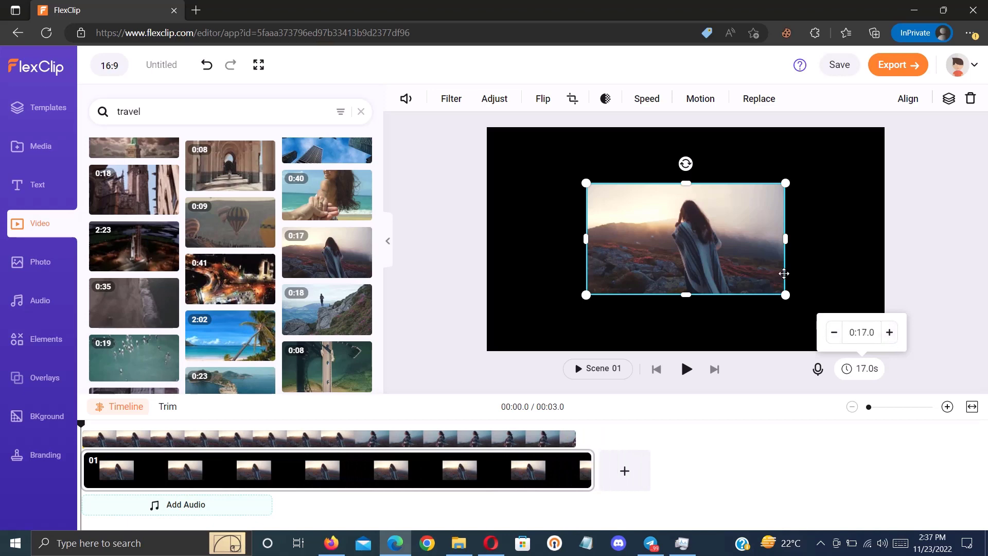
Enlarge the clip from its opposite corners until it fills the whole canvas
left_click(745, 254)
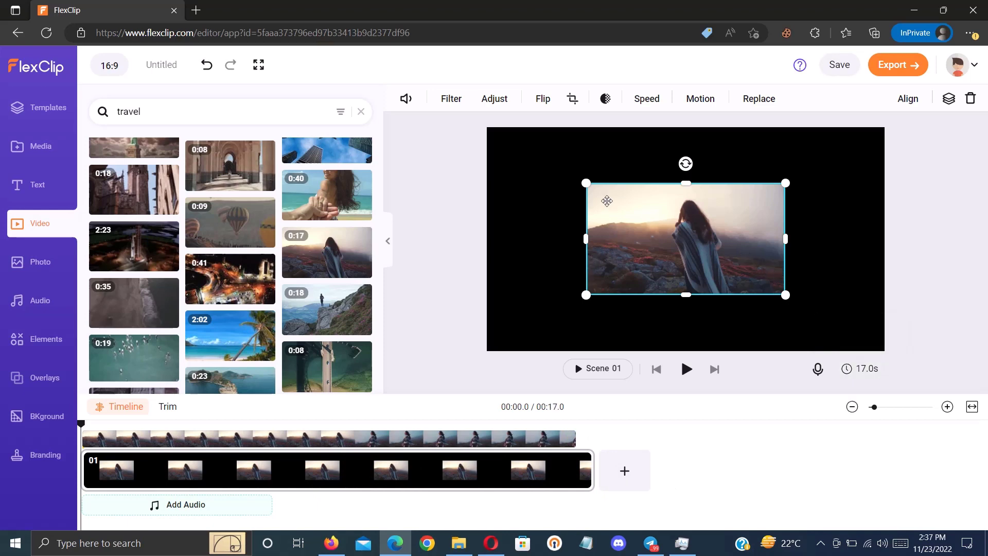
left_click_drag(585, 185, 484, 133)
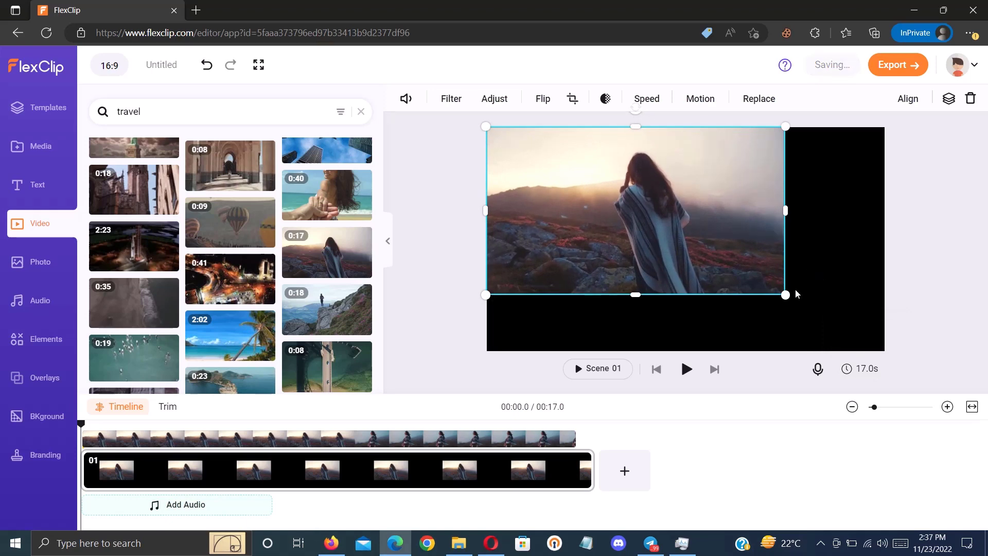
left_click_drag(785, 295, 886, 344)
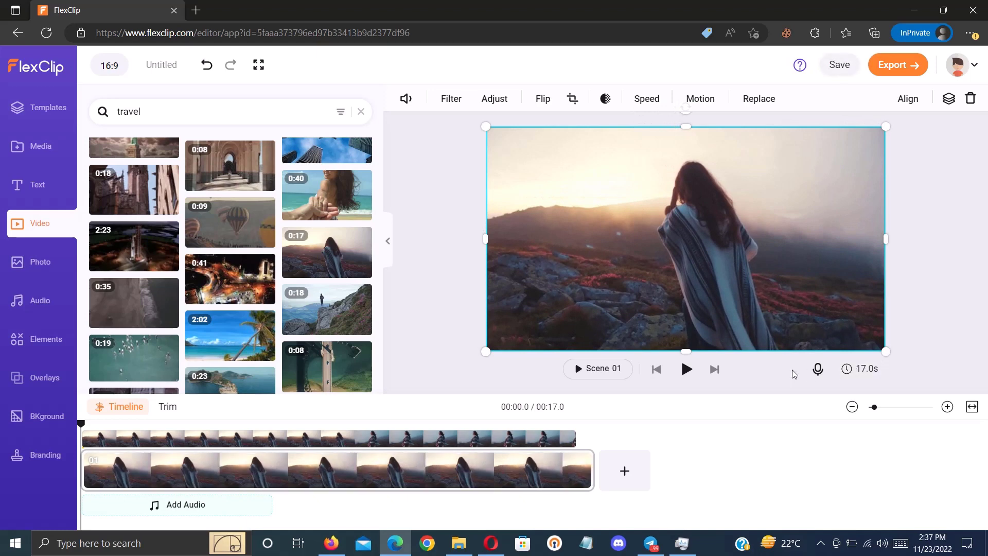
Change the project's aspect ratio to 9:16, shift the clip slightly left in the frame and preview it
left_click(109, 66)
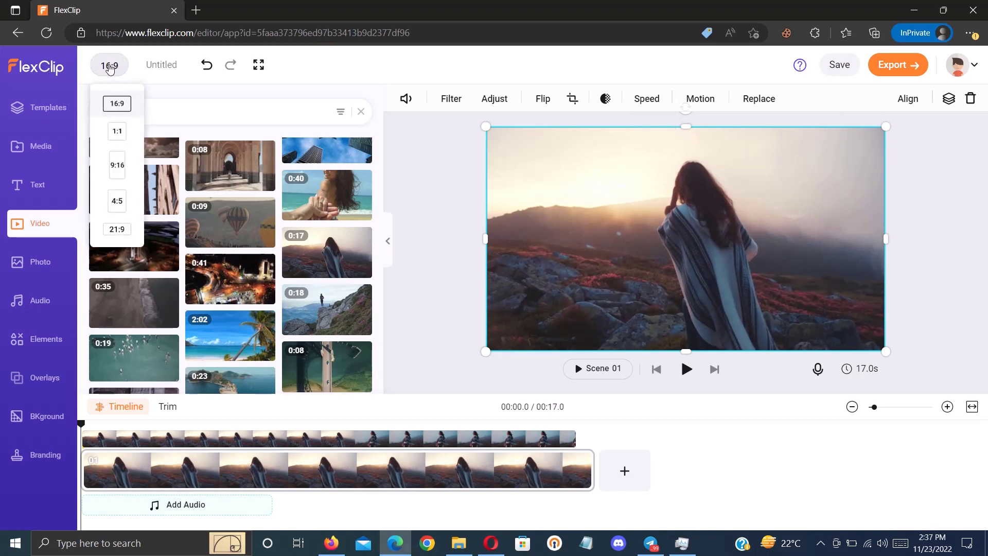
left_click(117, 166)
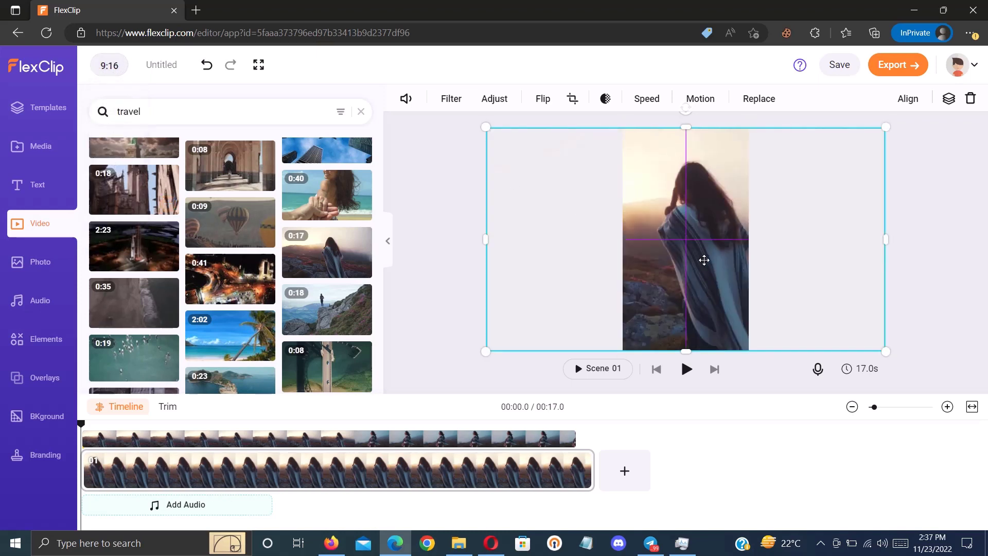
left_click_drag(701, 258, 690, 261)
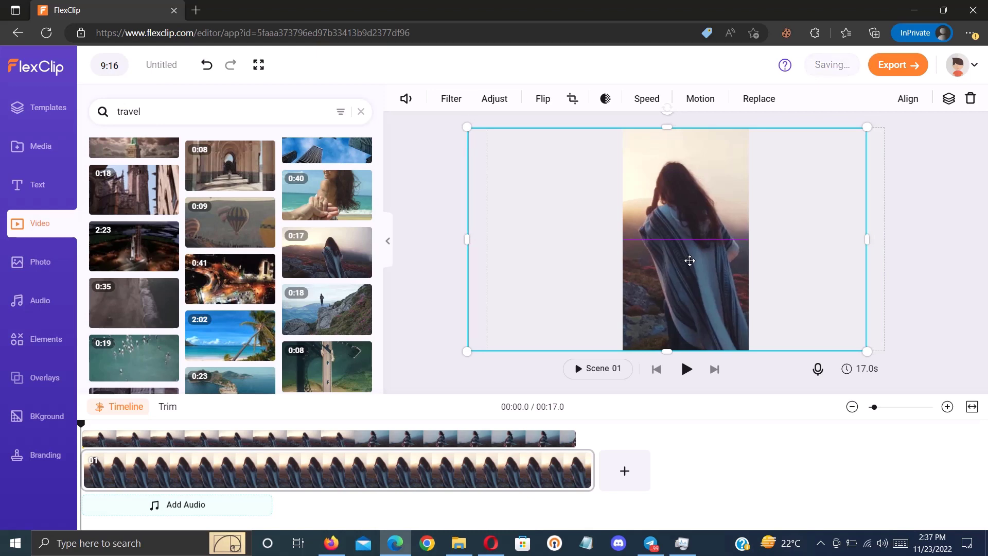
left_click(688, 377)
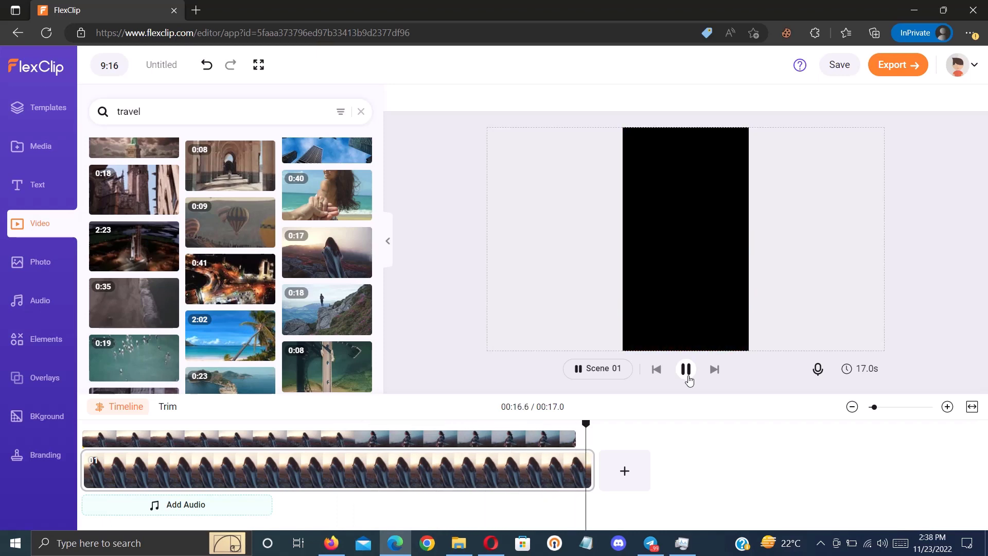
Add the "Epic Story" music track under the scene and return the playhead to the start of the timeline
left_click(49, 299)
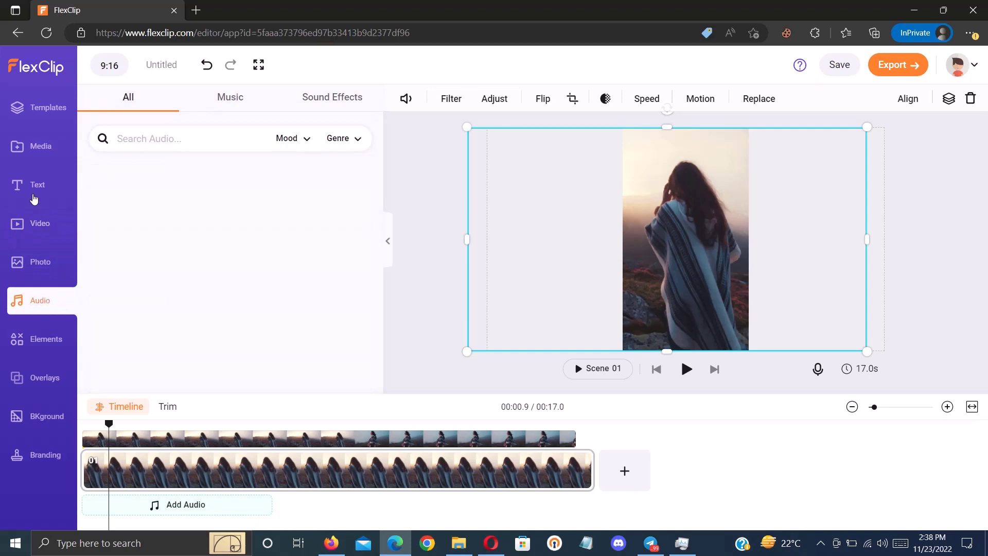
left_click(33, 152)
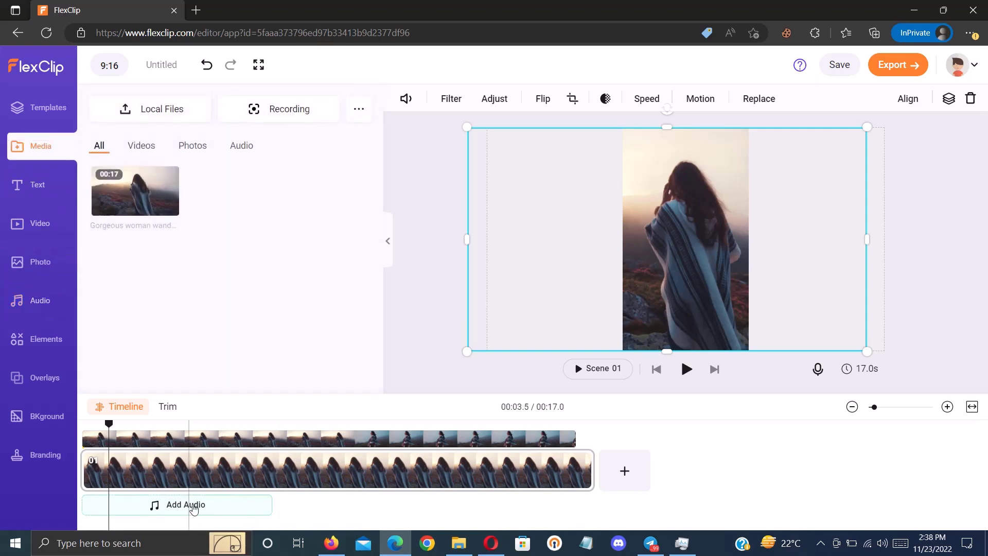
left_click(38, 307)
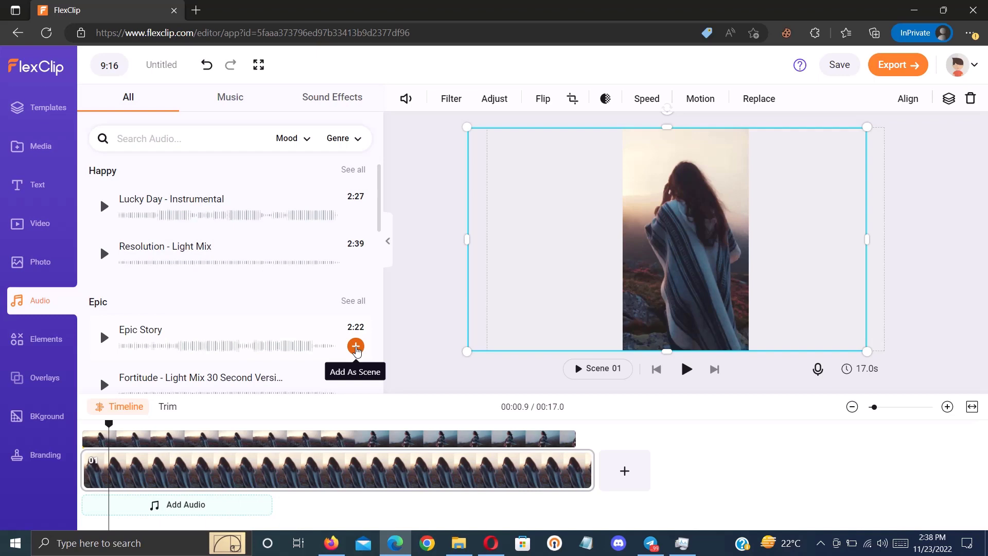
left_click(356, 346)
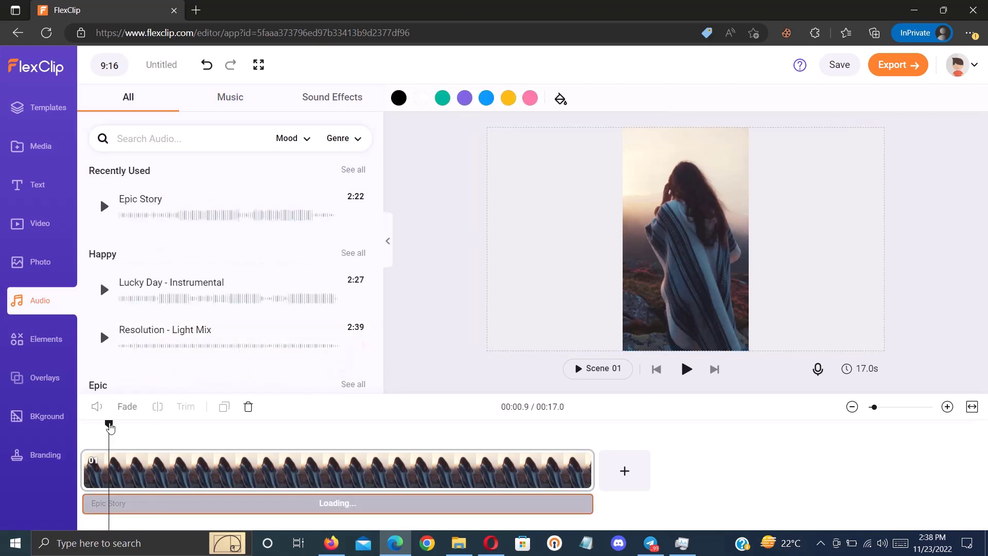
left_click_drag(108, 425, 80, 425)
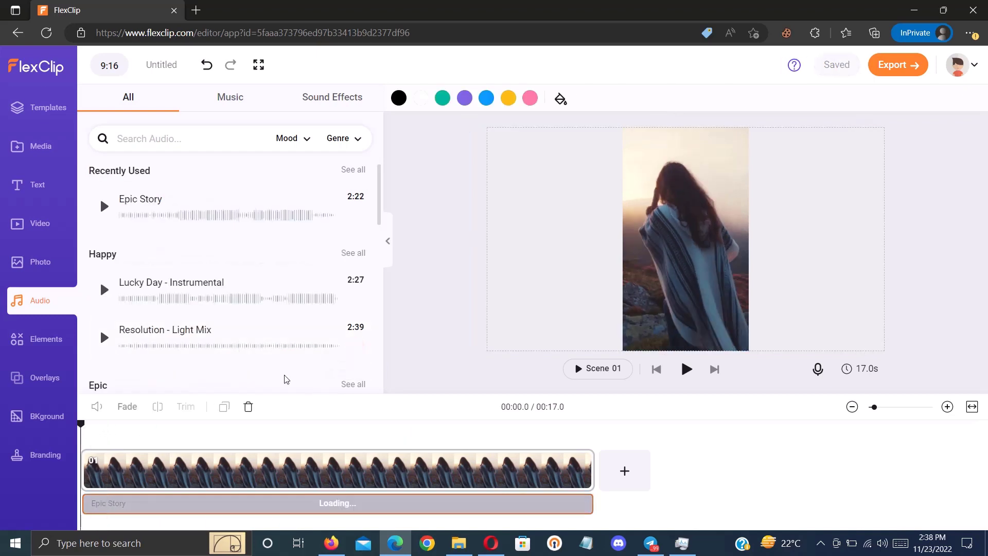
Add a second scene after the first and place the TikTok "Your Channel" social media text on it
left_click(41, 186)
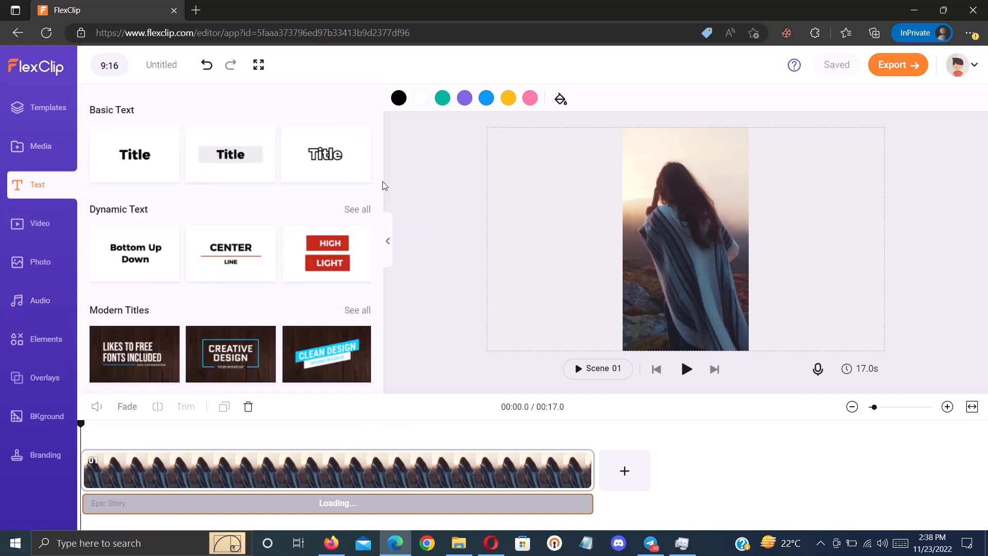
left_click_drag(381, 187, 383, 410)
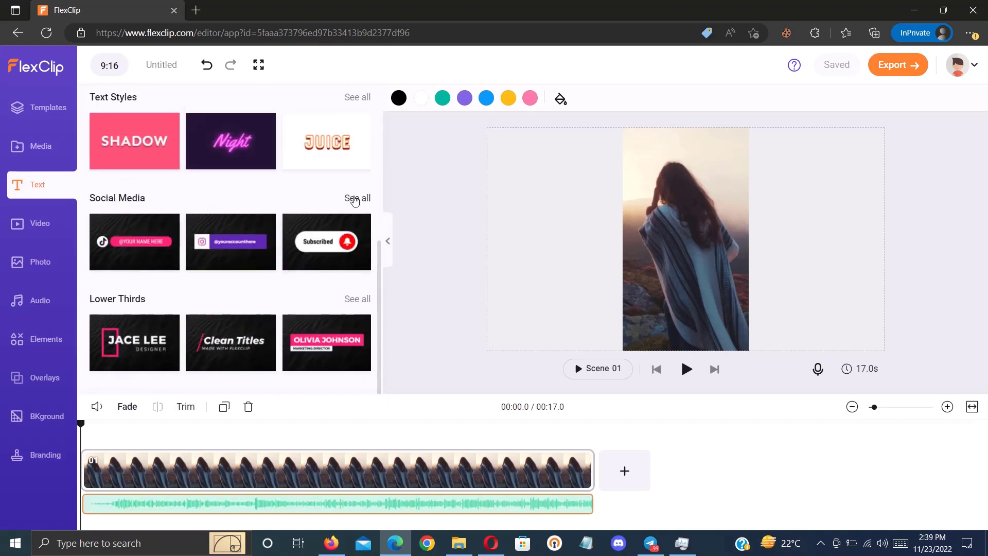
left_click(357, 198)
left_click_drag(379, 158, 380, 278)
left_click(613, 472)
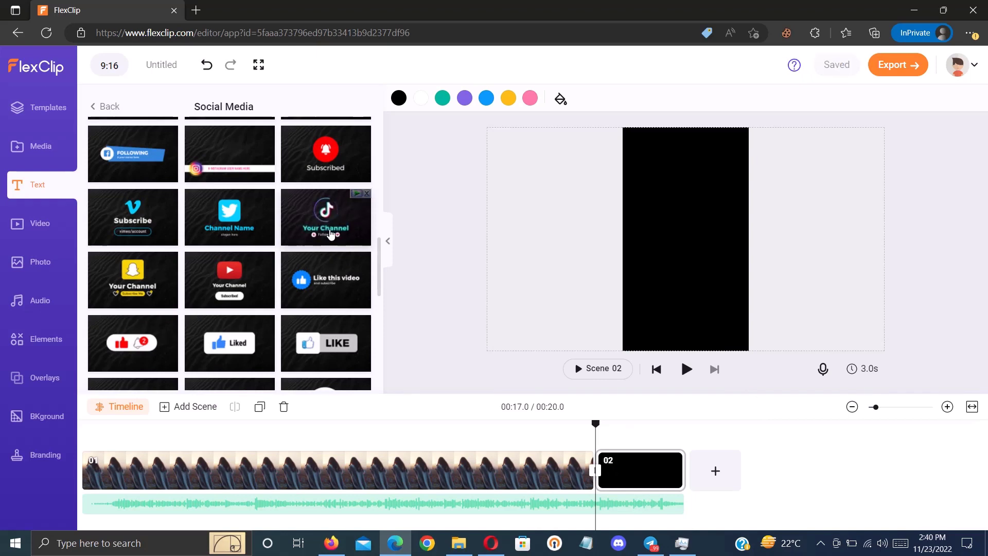
left_click(355, 235)
Change the TikTok graphic's channel name to "Onhaxpk" and move the whole graphic up towards the top of the frame
left_click(684, 263)
type("Onhaxpk")
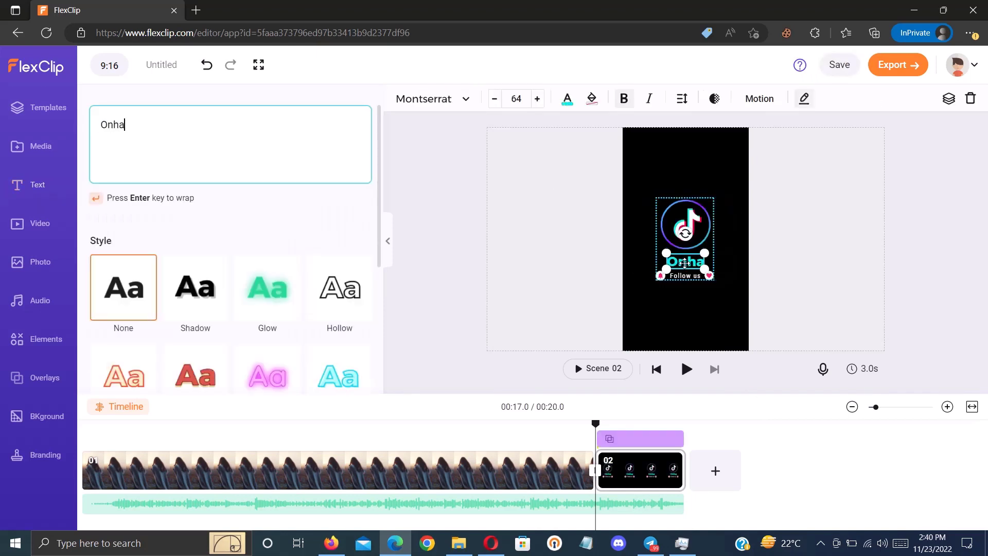
left_click(522, 222)
left_click_drag(685, 249, 688, 206)
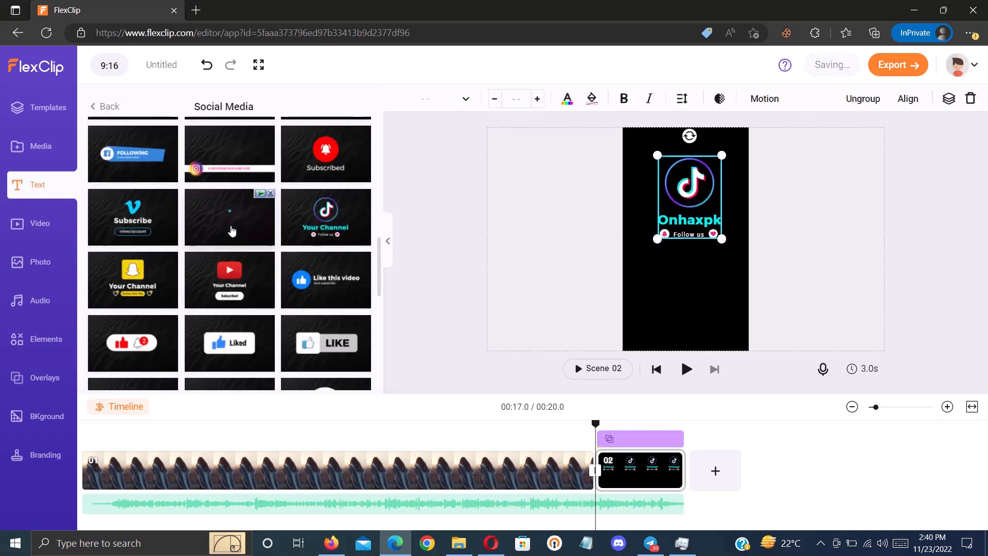
Play back the video to review both scenes with the music
left_click(686, 369)
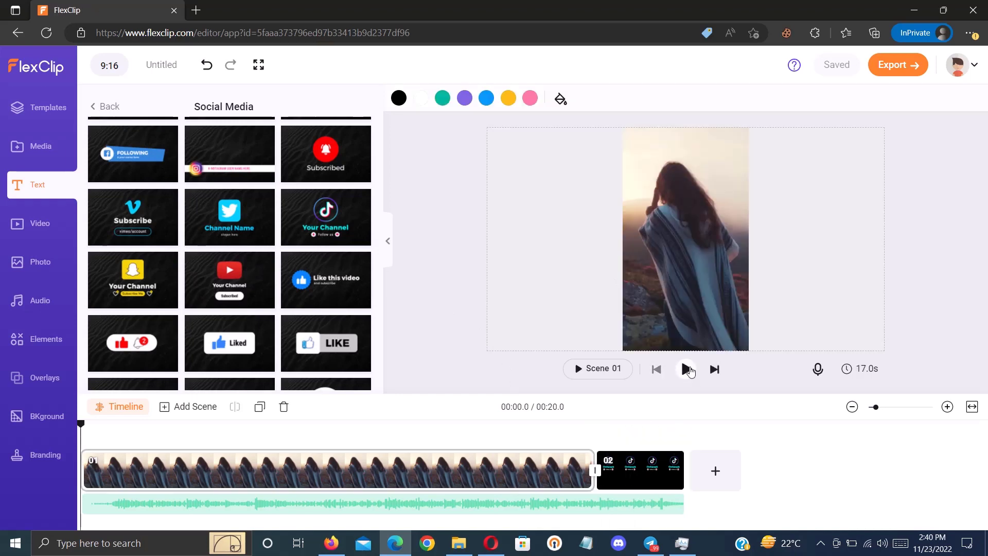
left_click(688, 369)
Rename the untitled project as "for tiktok" and bring up the export format options
left_click(904, 74)
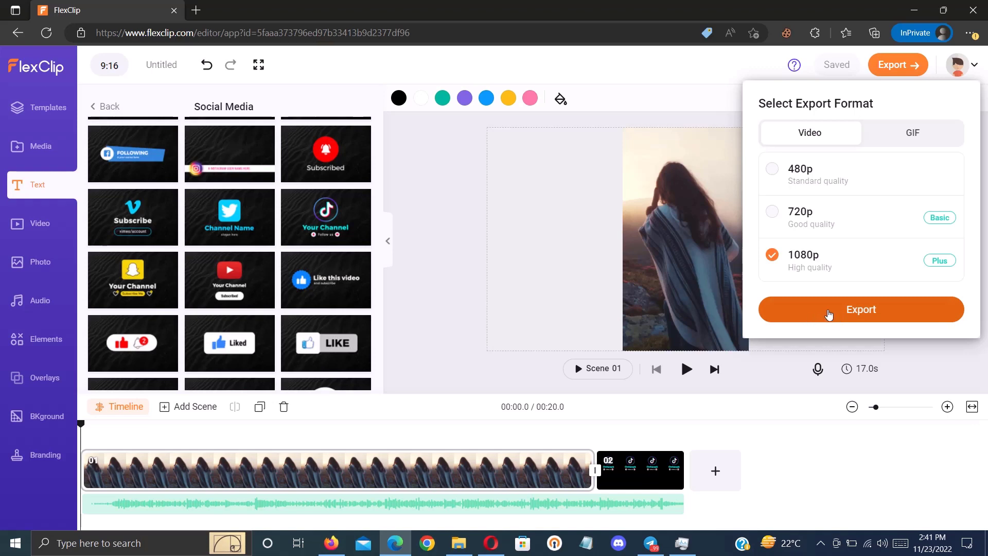
left_click(149, 66)
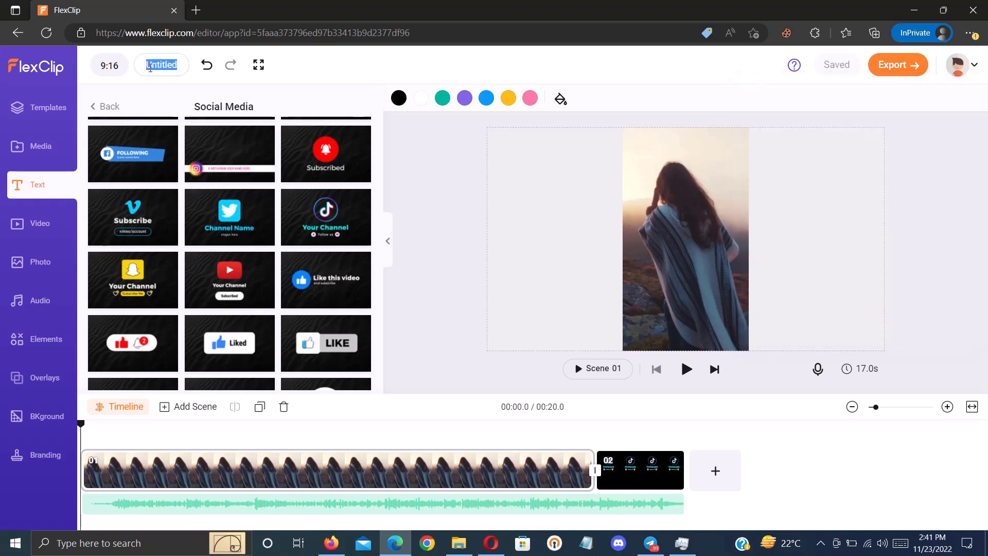
type("for tiktok")
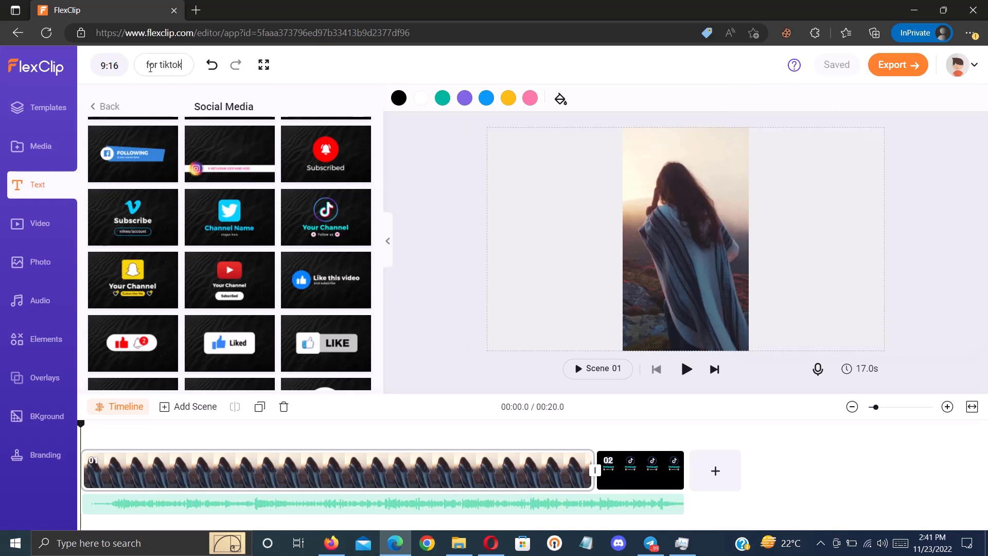
left_click(898, 65)
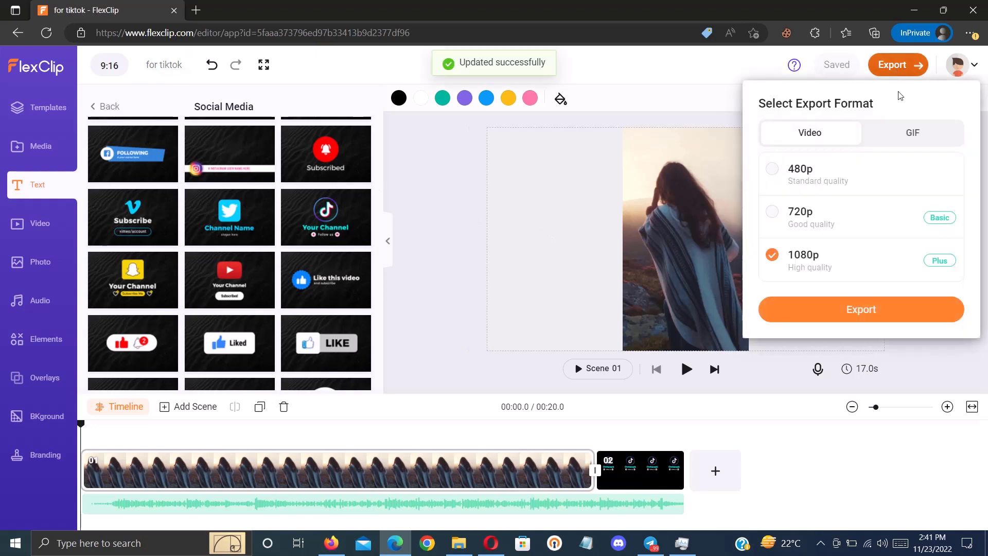
Export the finished video as a 1080p video file
left_click(885, 314)
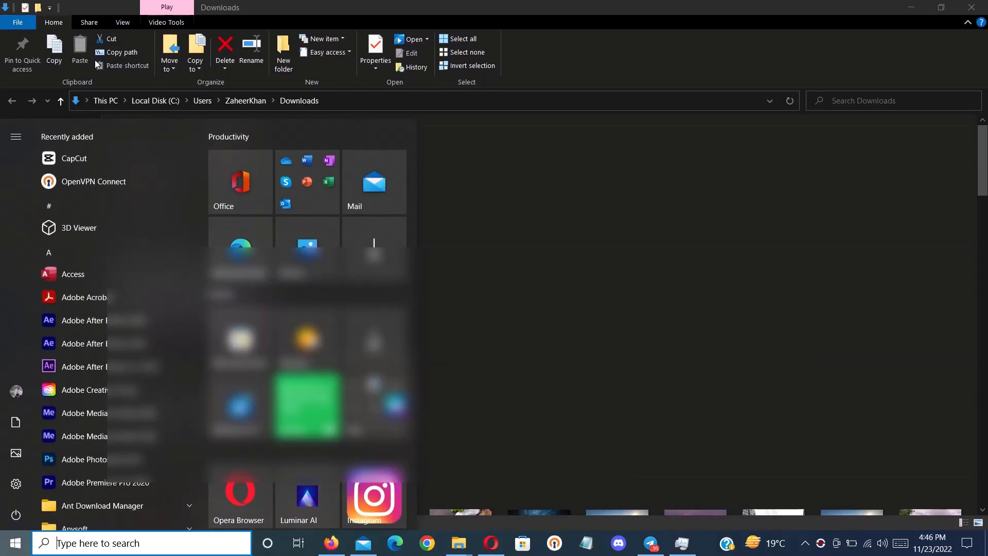
Switch to CapCut, start a new project and import "tiktok sample video - Made with FlexClip.mp4" from the Downloads folder
left_click(100, 160)
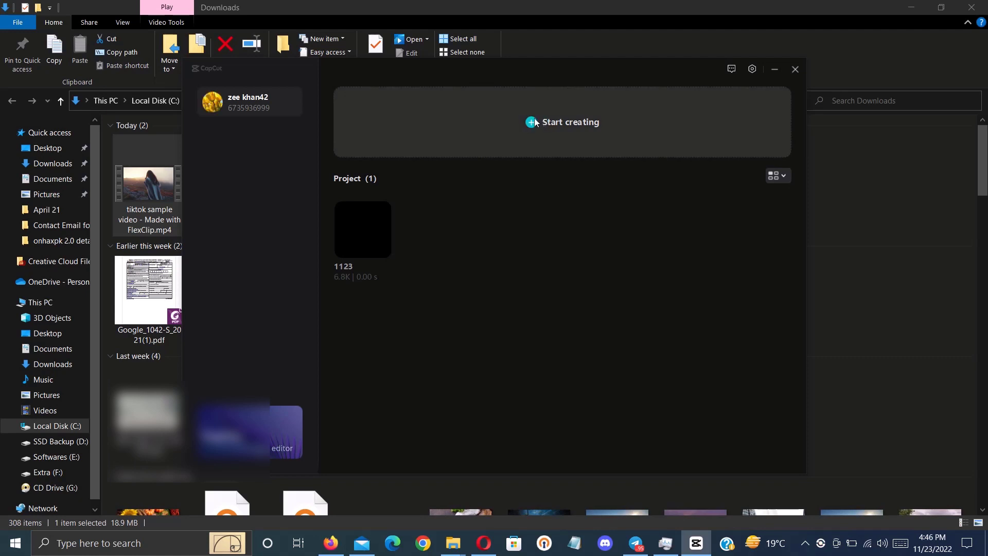
left_click(531, 124)
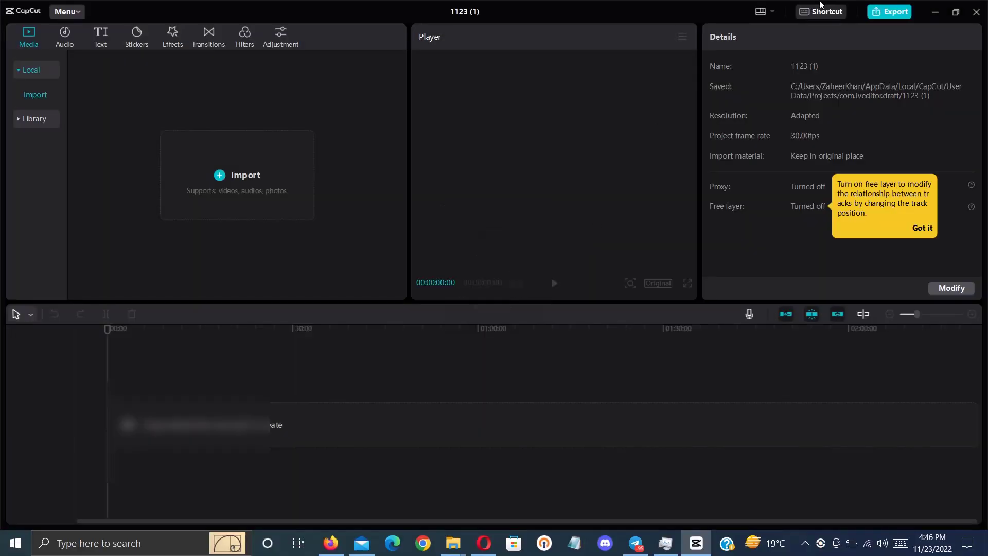
left_click(935, 11)
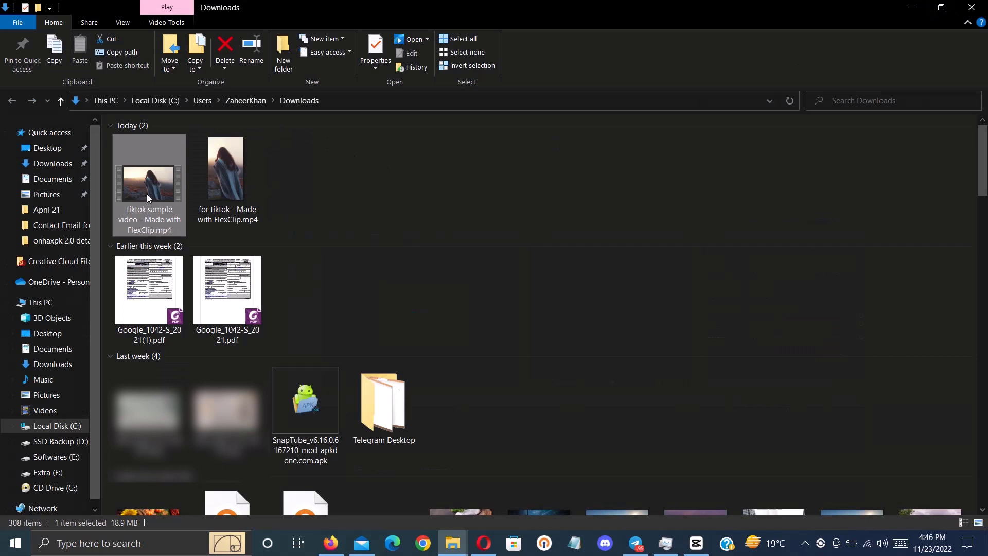
left_click_drag(147, 193, 308, 162)
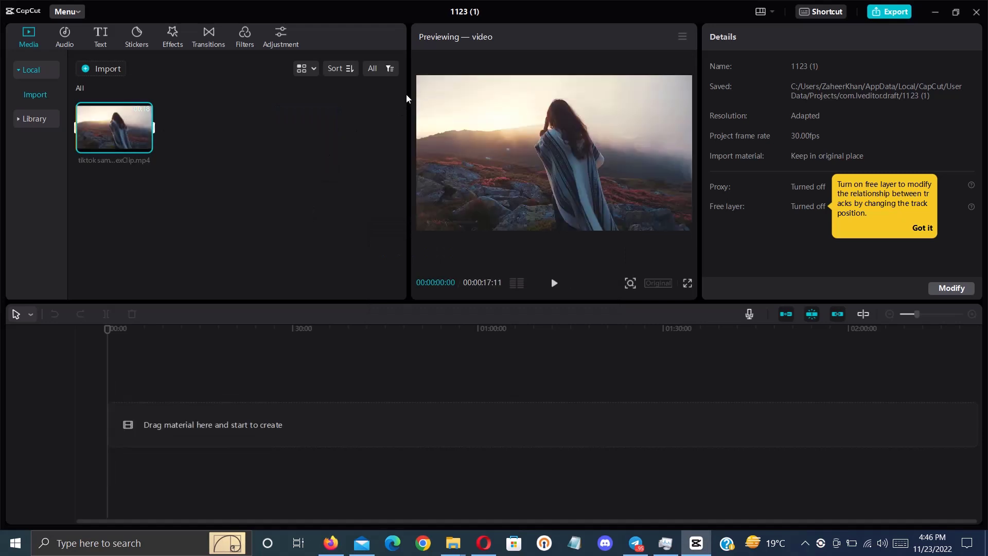
Enlarge the player area by shrinking the media, details and timeline areas around it, and dismiss the free layer tip
left_click_drag(408, 94, 274, 106)
left_click_drag(702, 54, 720, 108)
left_click_drag(363, 198, 345, 201)
left_click_drag(449, 301, 446, 322)
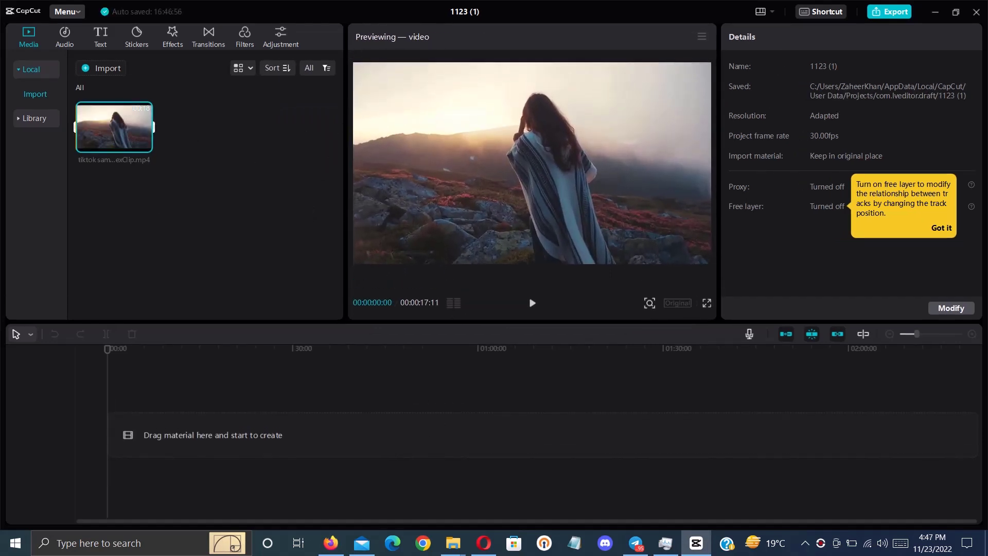
left_click_drag(345, 89, 281, 91)
left_click_drag(725, 41, 731, 121)
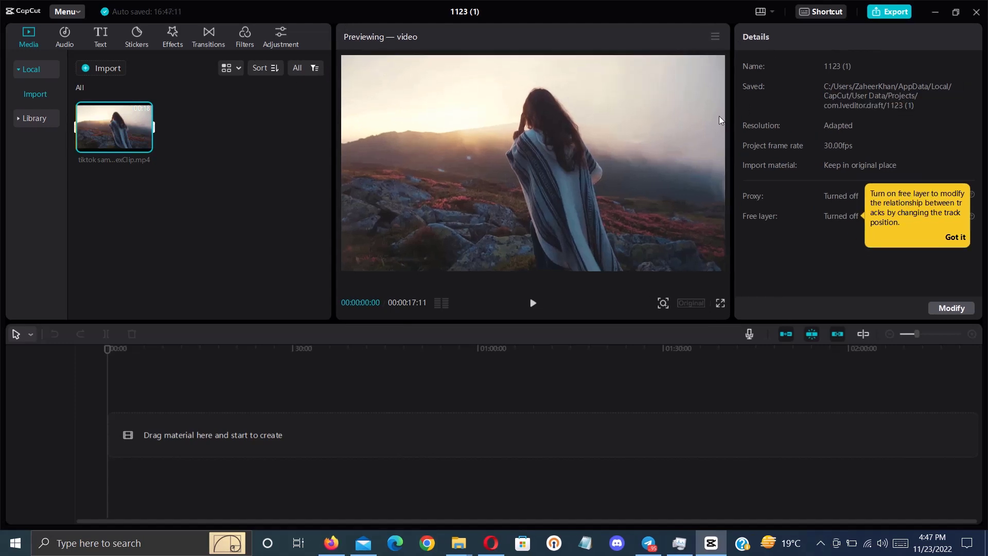
left_click(957, 239)
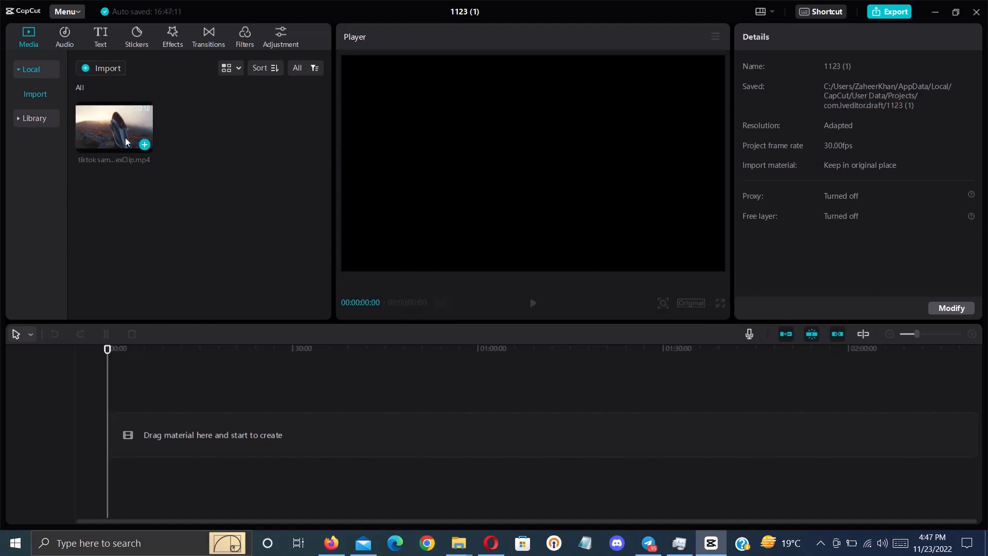
Add the imported sample clip to the timeline and set the project's aspect ratio to 9:16
left_click(144, 144)
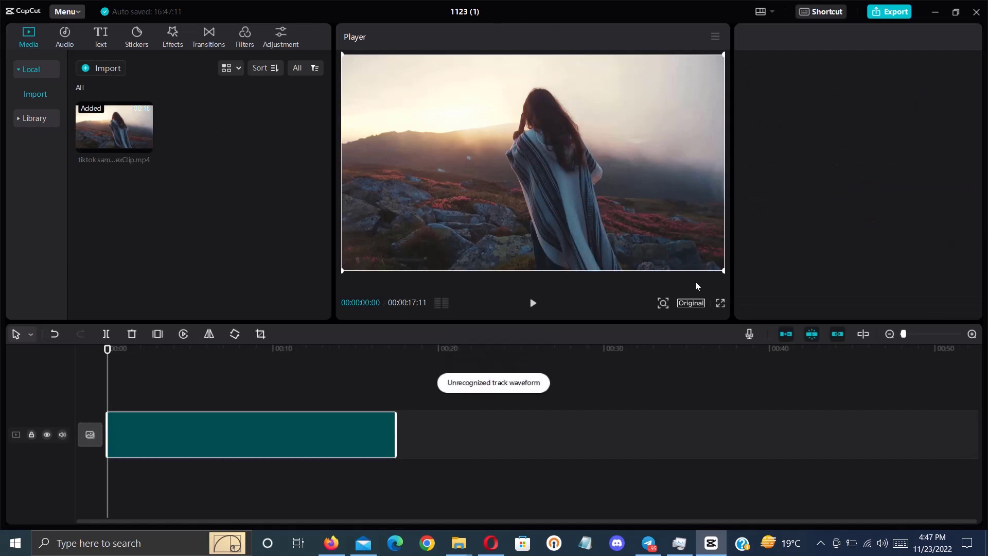
left_click(692, 303)
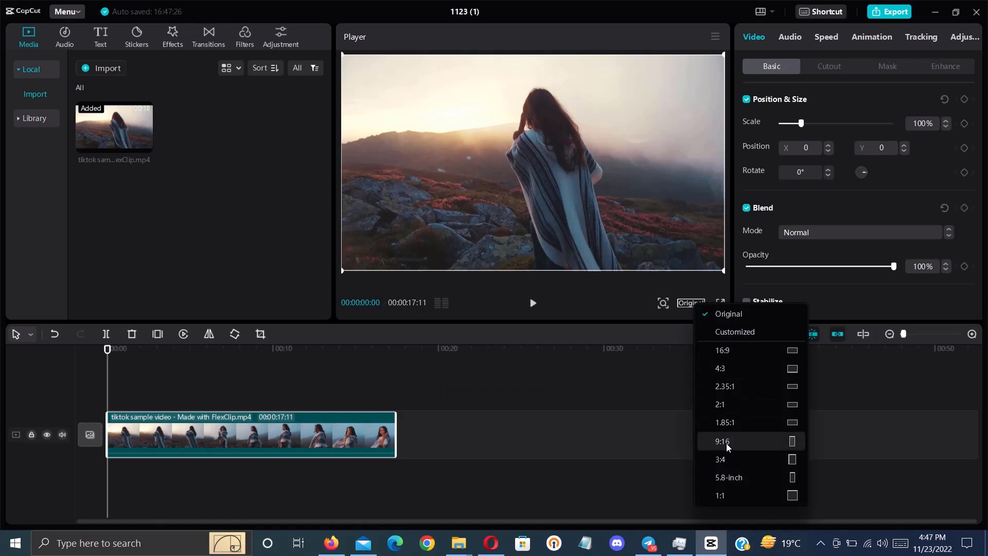
left_click(740, 442)
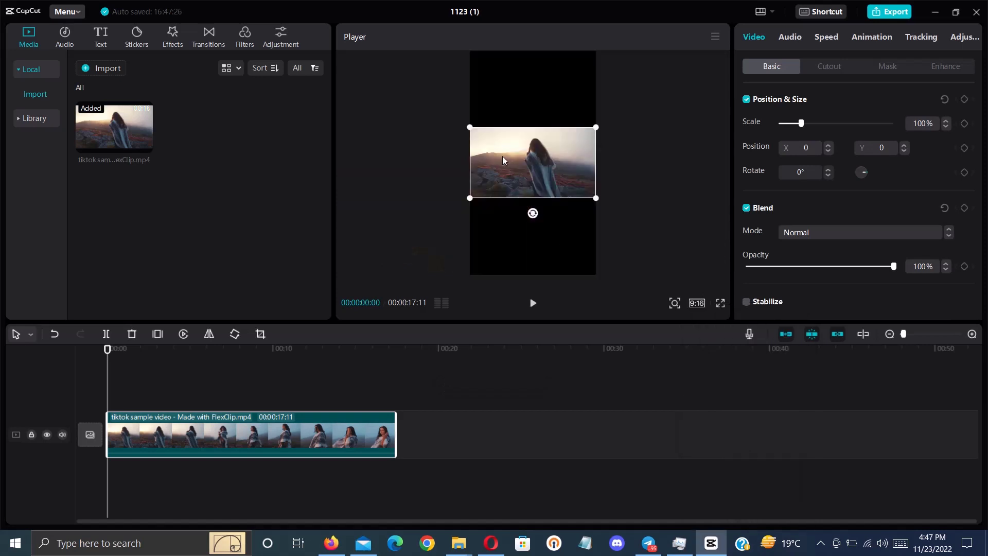
Scale the clip to about 315% to fill the vertical frame and shift it horizontally to about X -367
left_click_drag(470, 128, 387, 43)
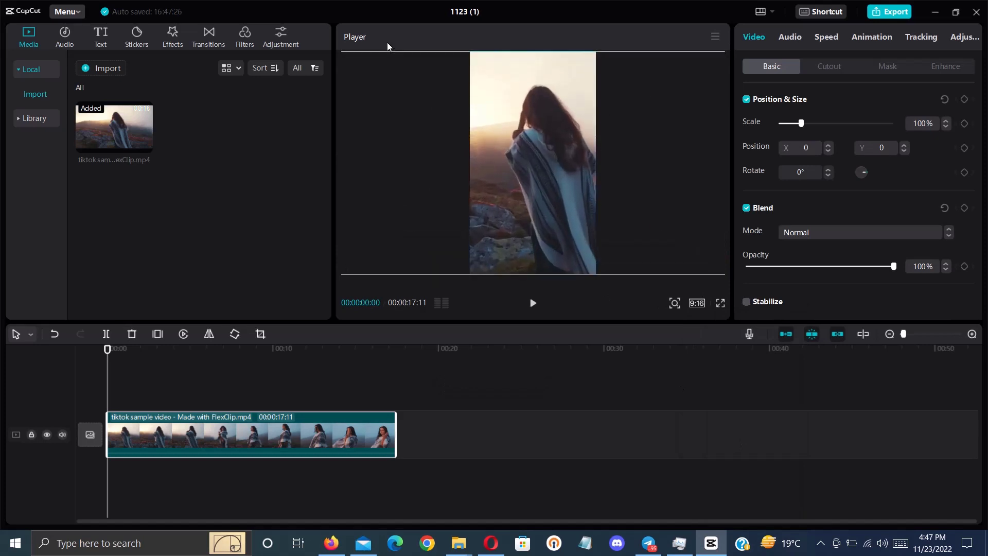
mouse_move(509, 166)
left_mouse_down()
mouse_move(487, 165)
mouse_move(499, 166)
left_mouse_up()
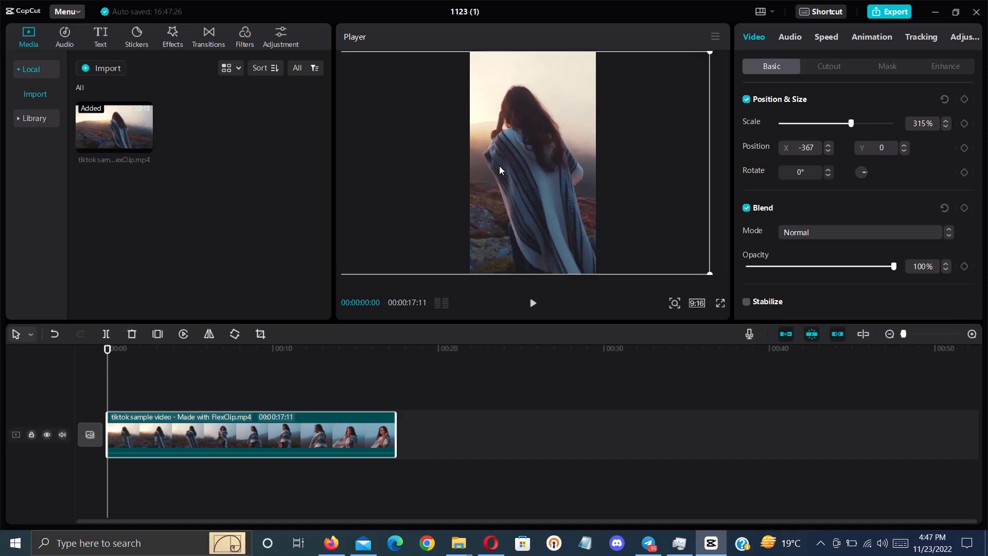
Play the reframed clip through and export the video at 1080P in mp4 format with the H.264 codec
left_click(533, 302)
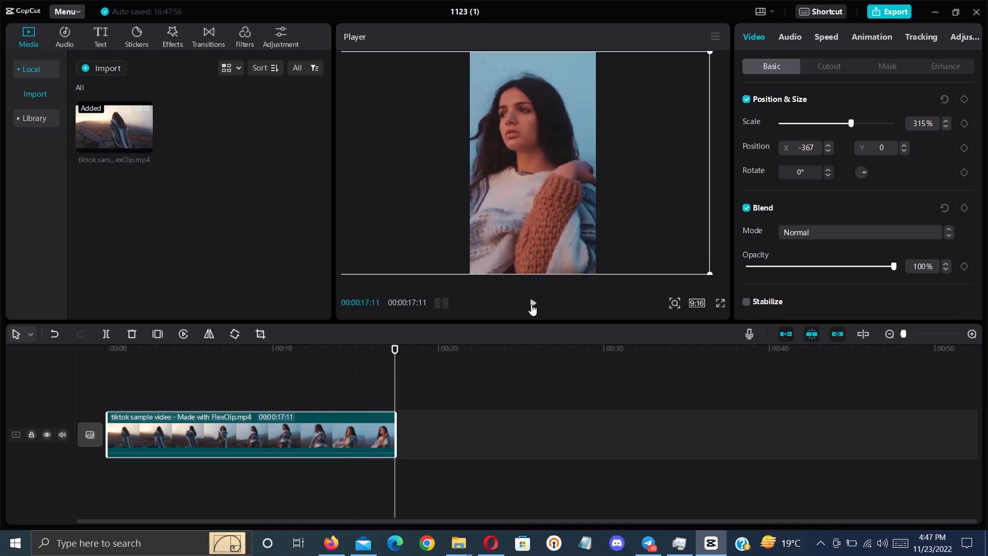
left_click(892, 13)
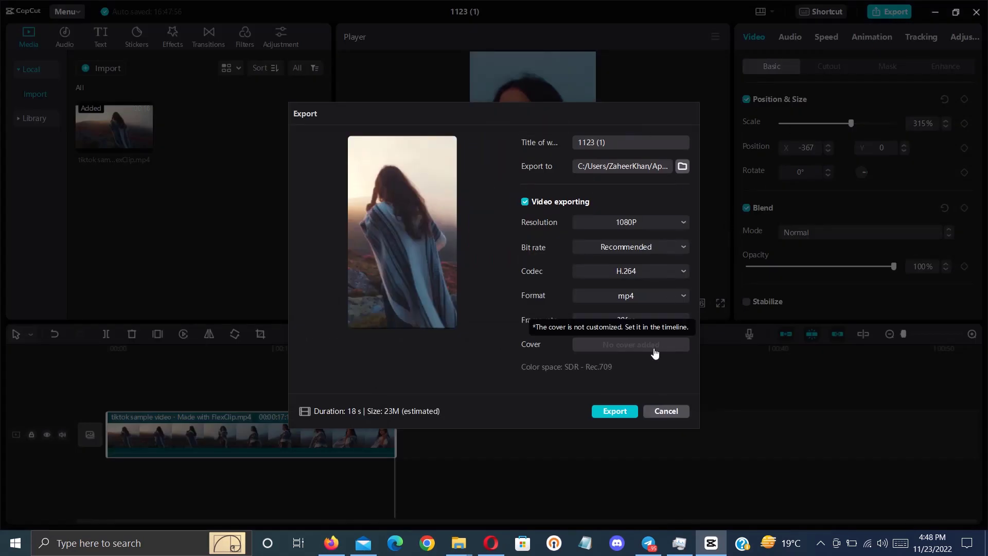
left_click(619, 412)
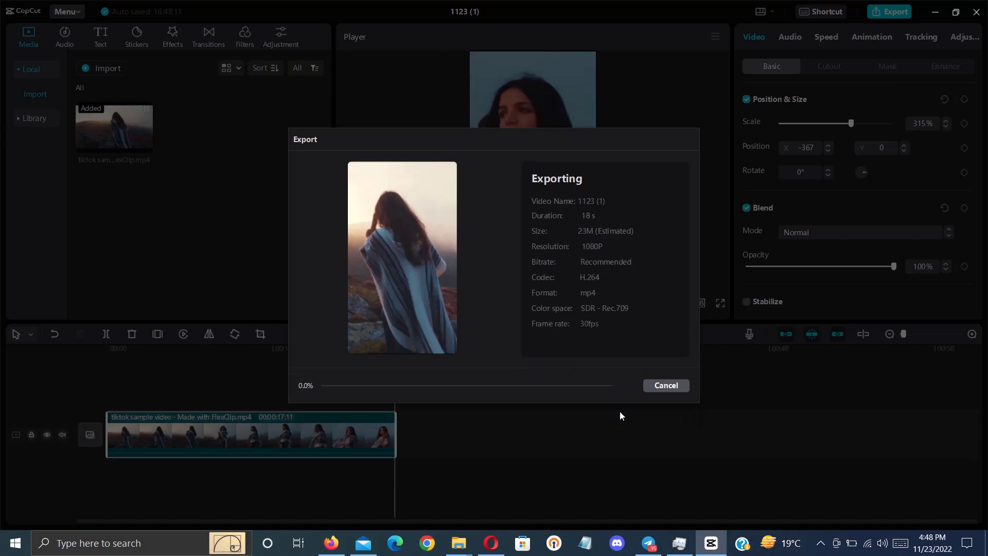